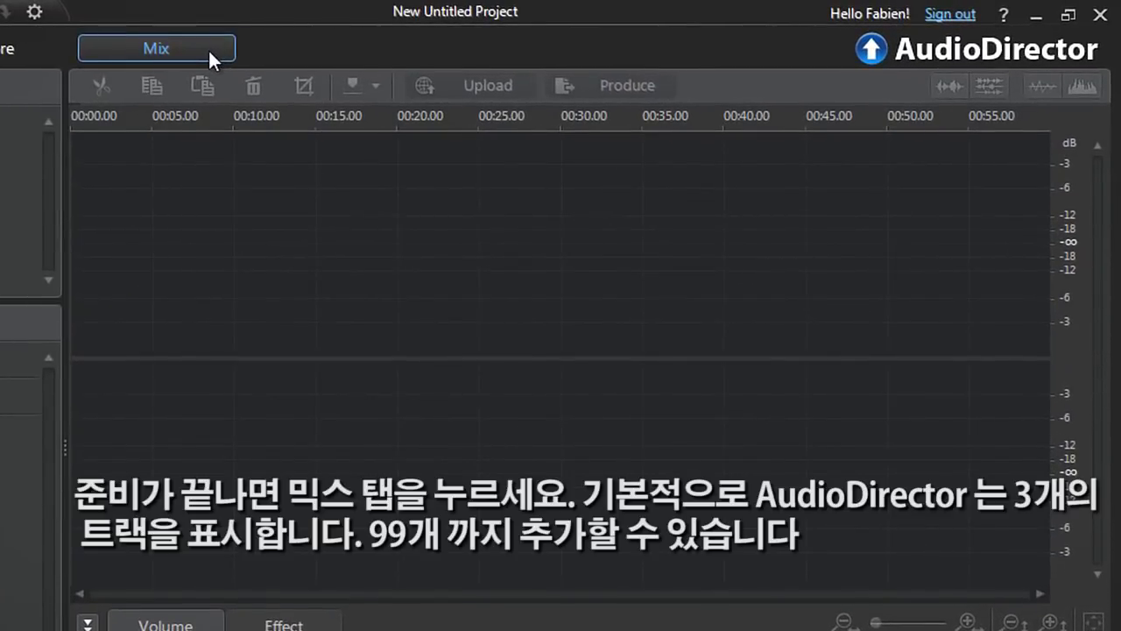
# - Switch to the Mix workspace and add a fourth audio track below the three default tracks
pyautogui.click(207, 48)
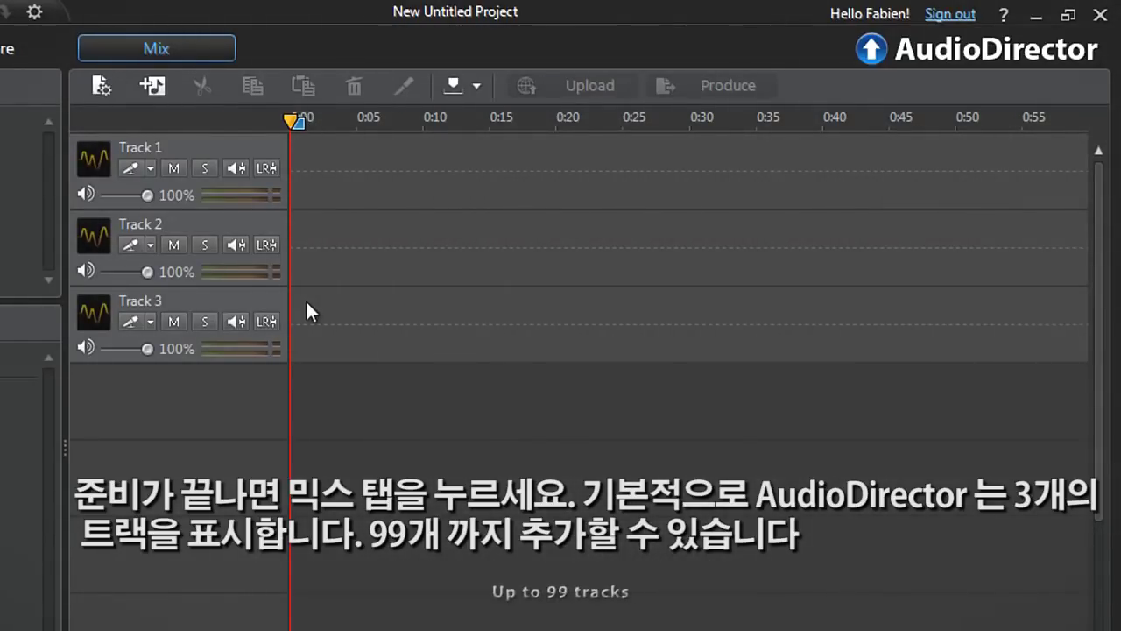
pyautogui.rightClick(304, 379)
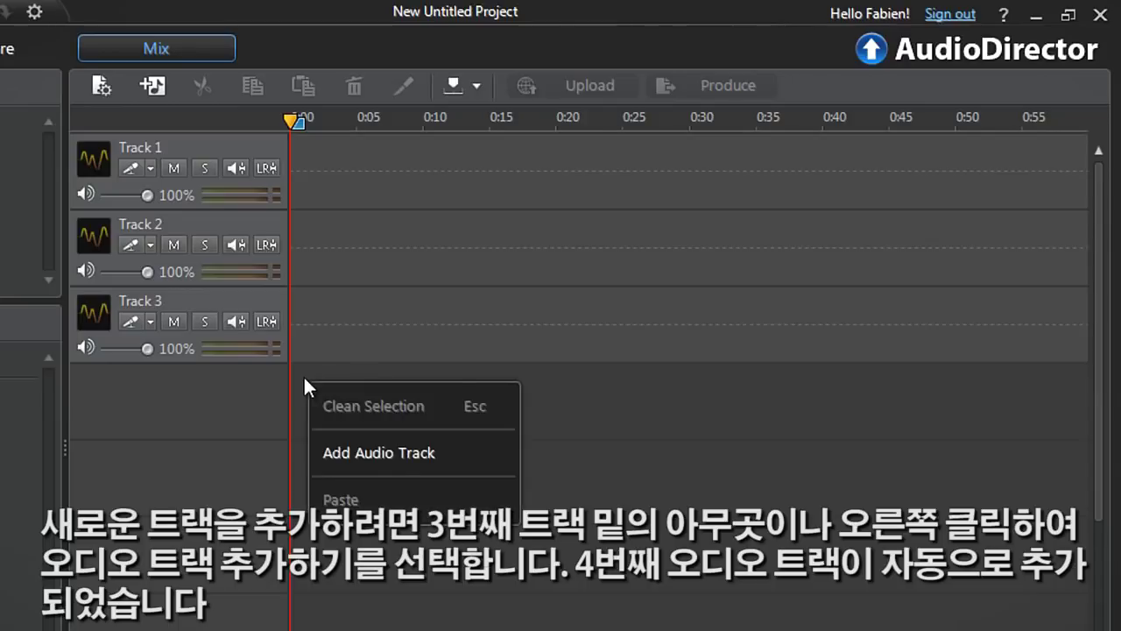
pyautogui.click(329, 450)
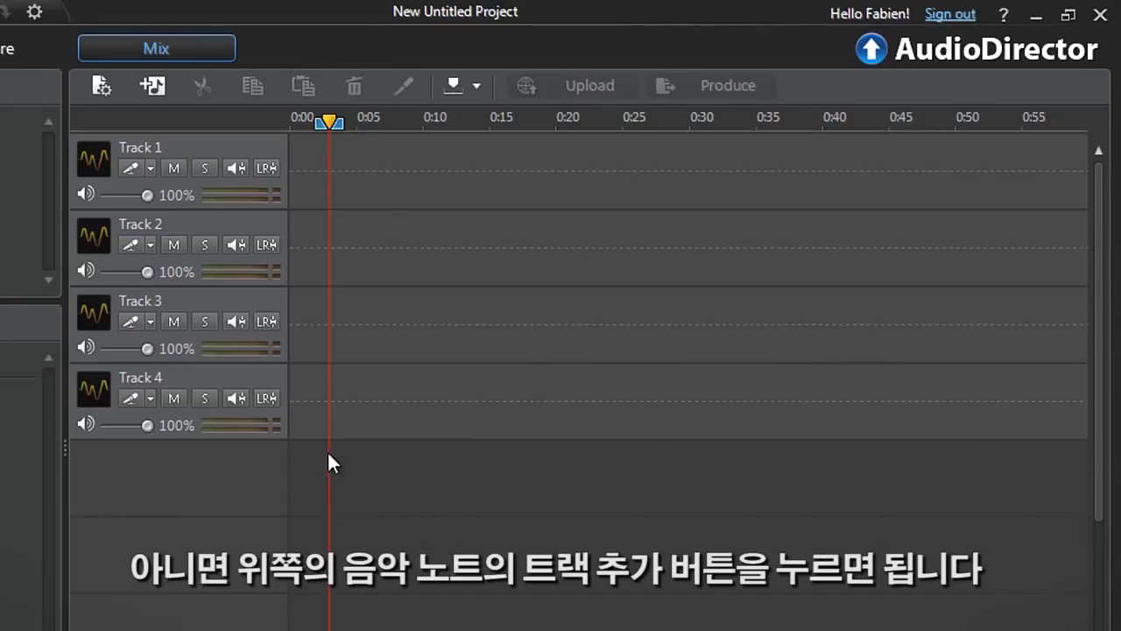
# - Add a fifth audio track and remove it again
pyautogui.click(152, 86)
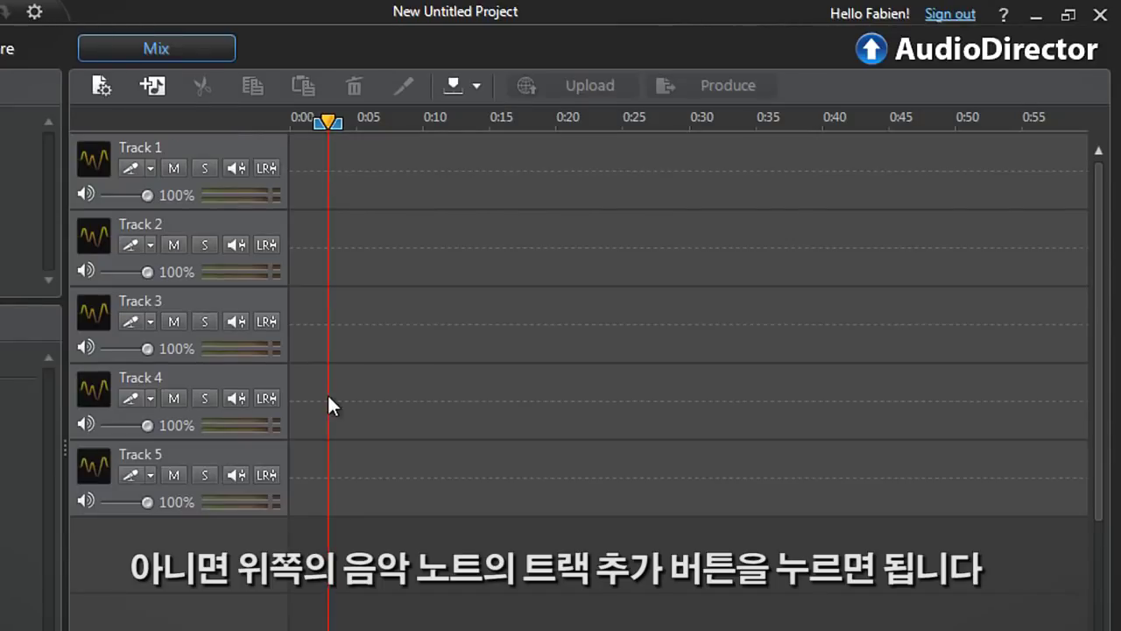
pyautogui.rightClick(328, 476)
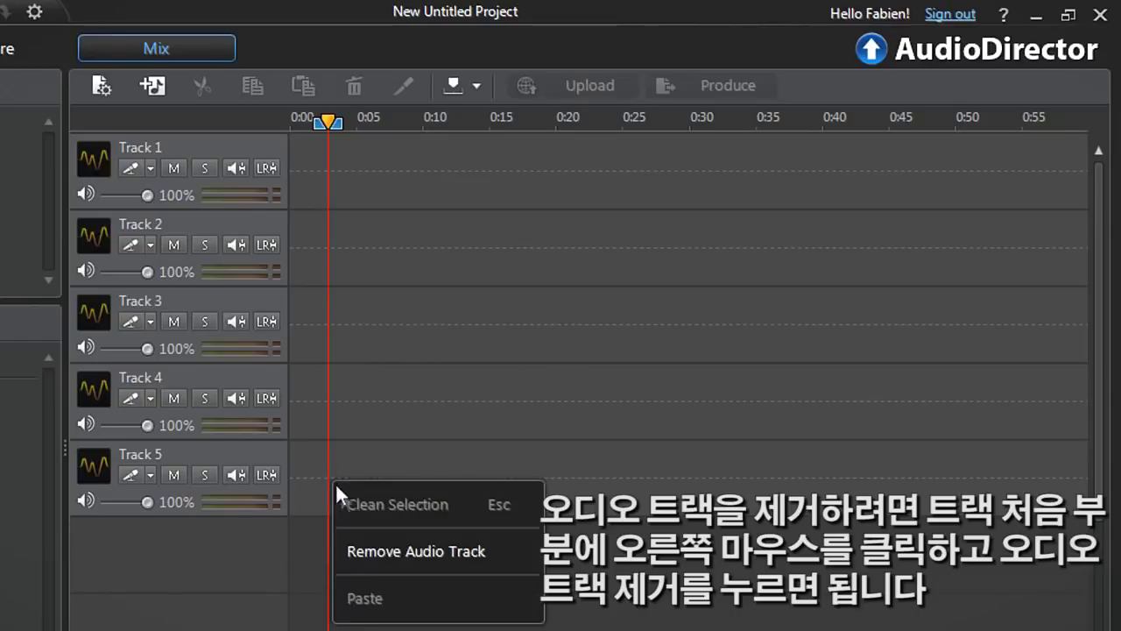
pyautogui.click(351, 550)
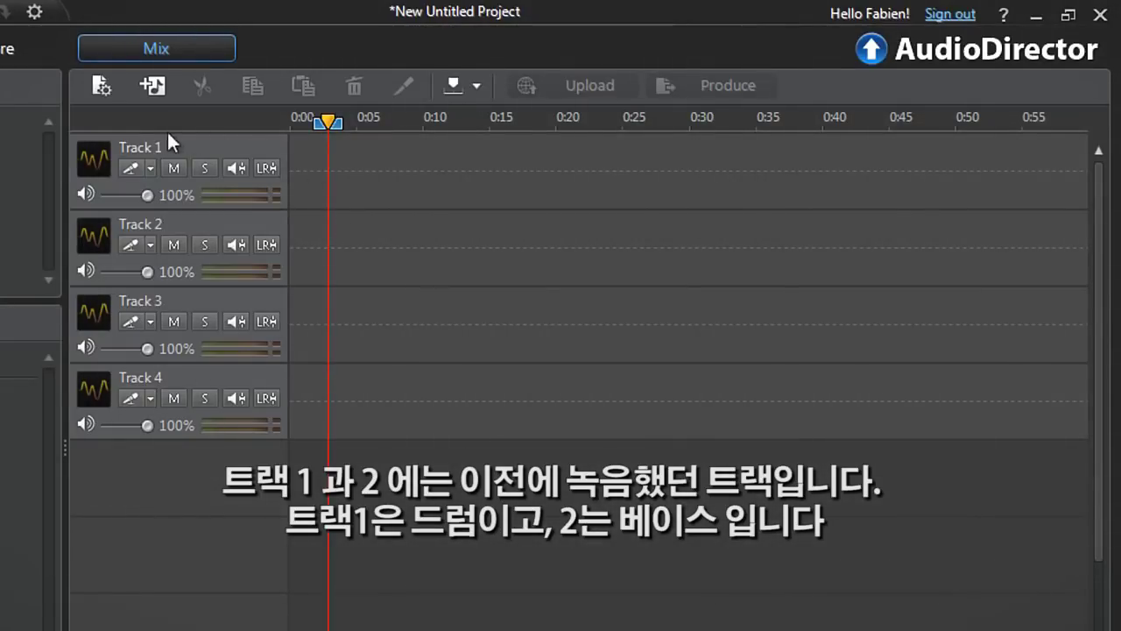
# - Rename Track 1 as DRUMS and Track 2 as BASS
pyautogui.write('DRUMS')
pyautogui.doubleClick(171, 224)
pyautogui.write('BASS')
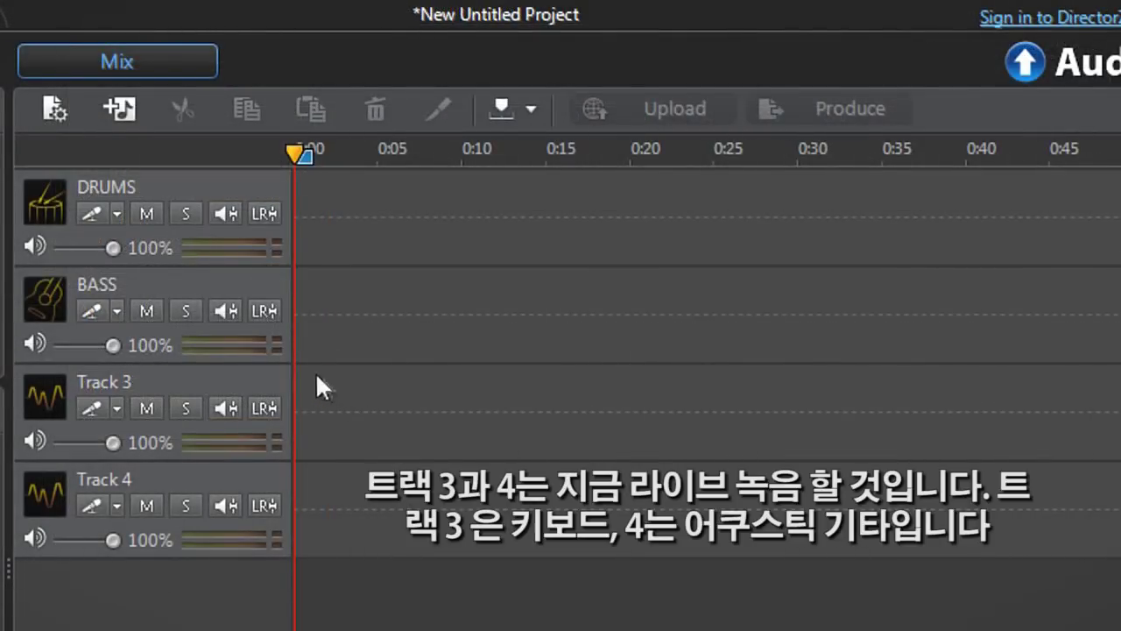
# - Rename Track 3 as KEYBOARD and Track 4 as ACOUSTIC-GUITAR
pyautogui.doubleClick(280, 380)
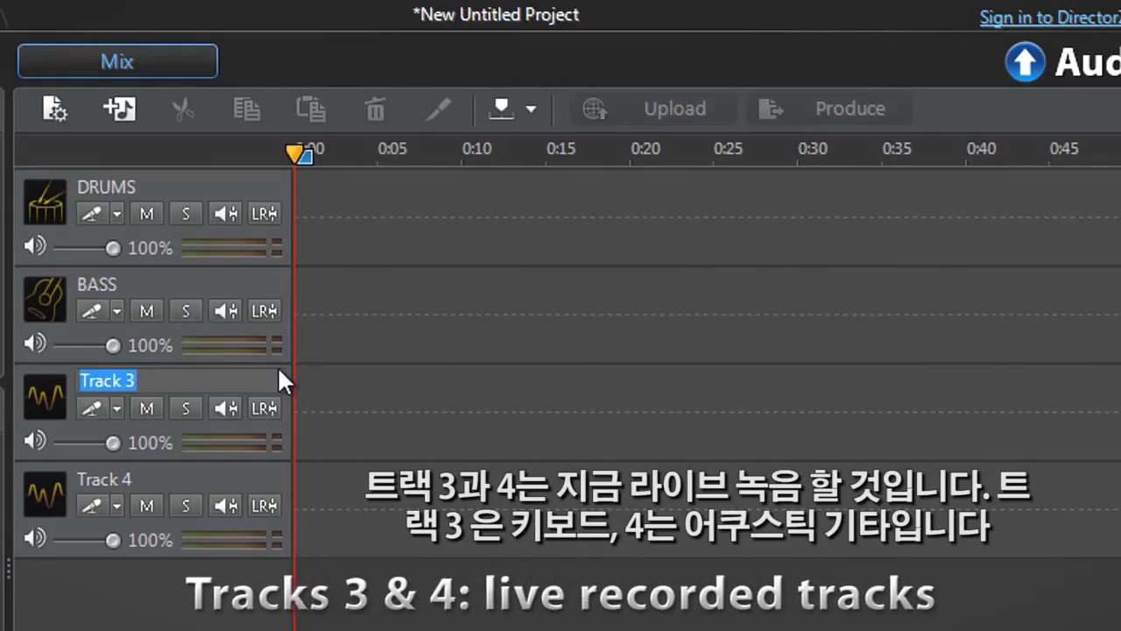
pyautogui.write('KEYBOARD')
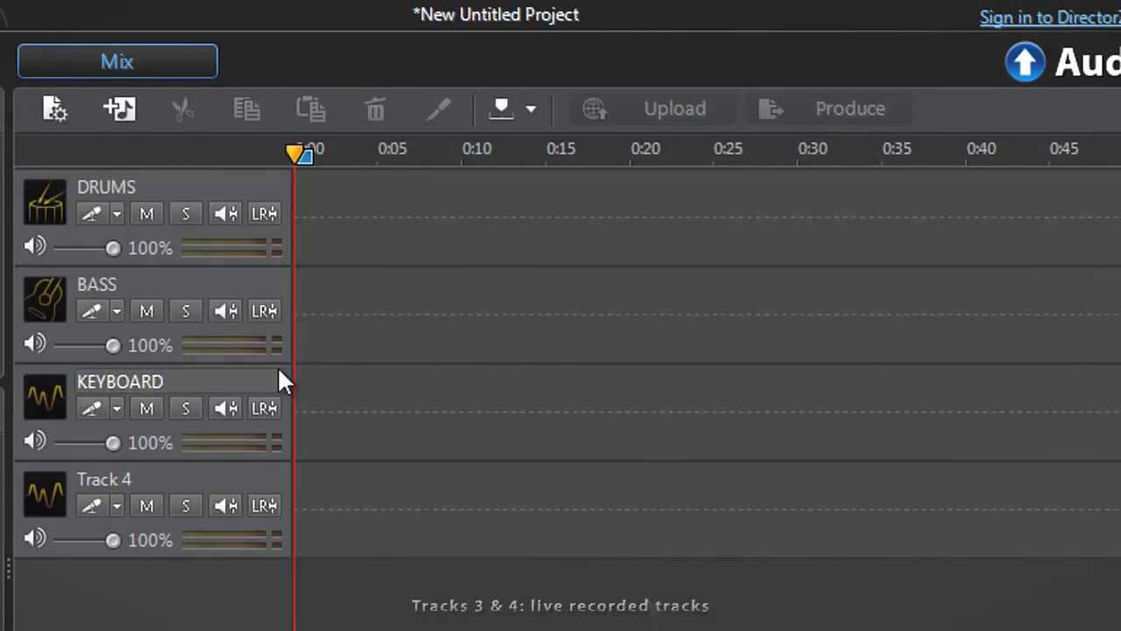
pyautogui.press('Return')
pyautogui.doubleClick(282, 477)
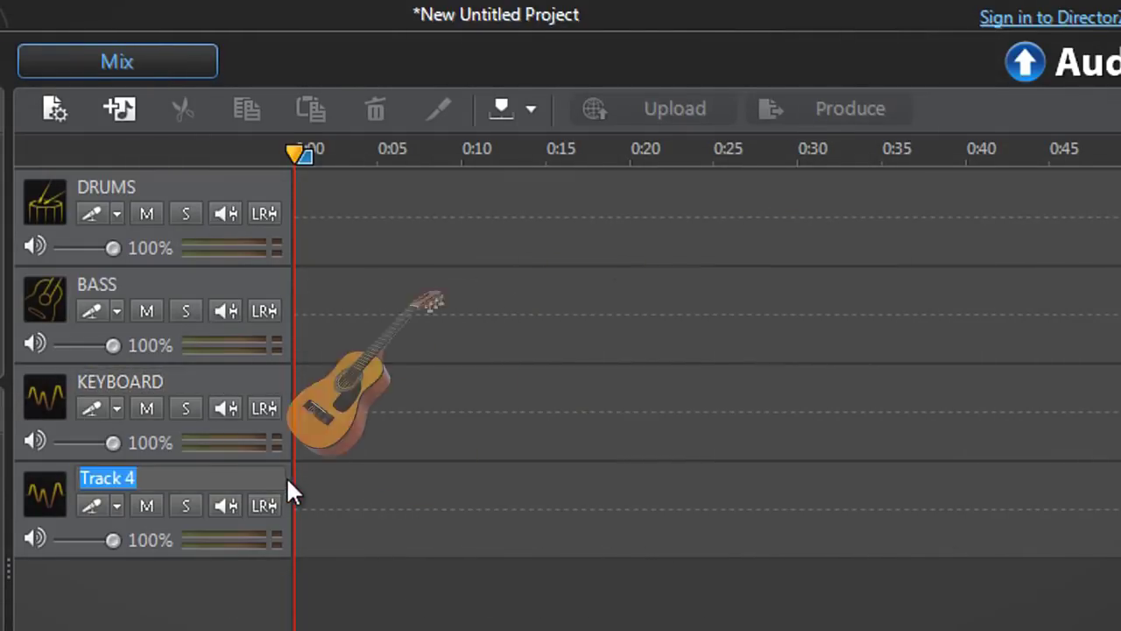
pyautogui.write('ACOUSTIC-GUITAR')
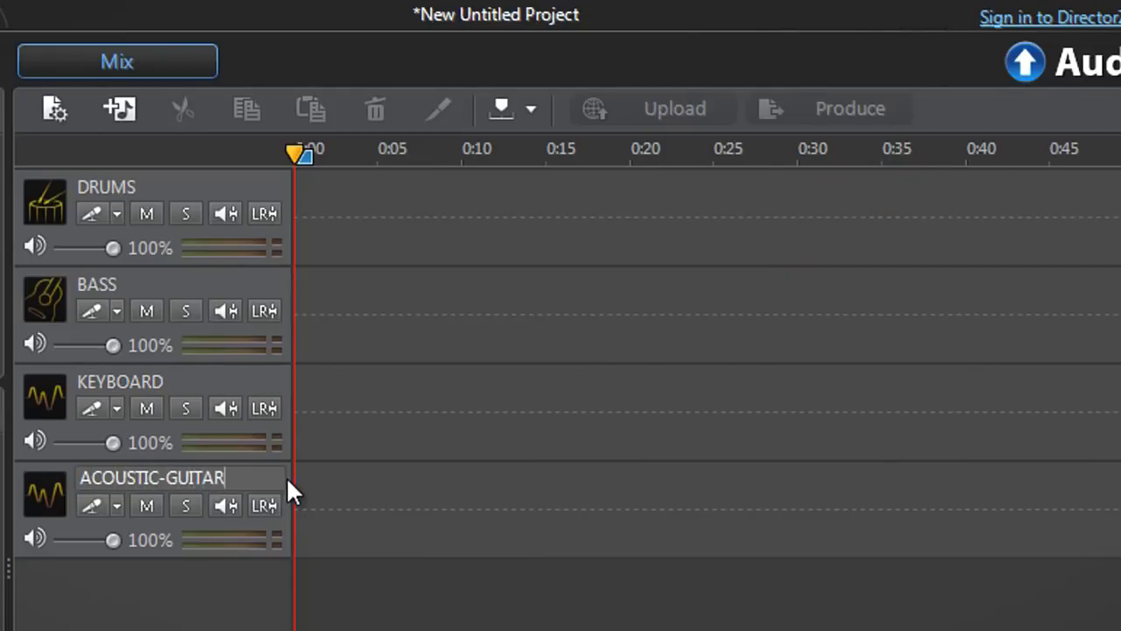
pyautogui.press('Return')
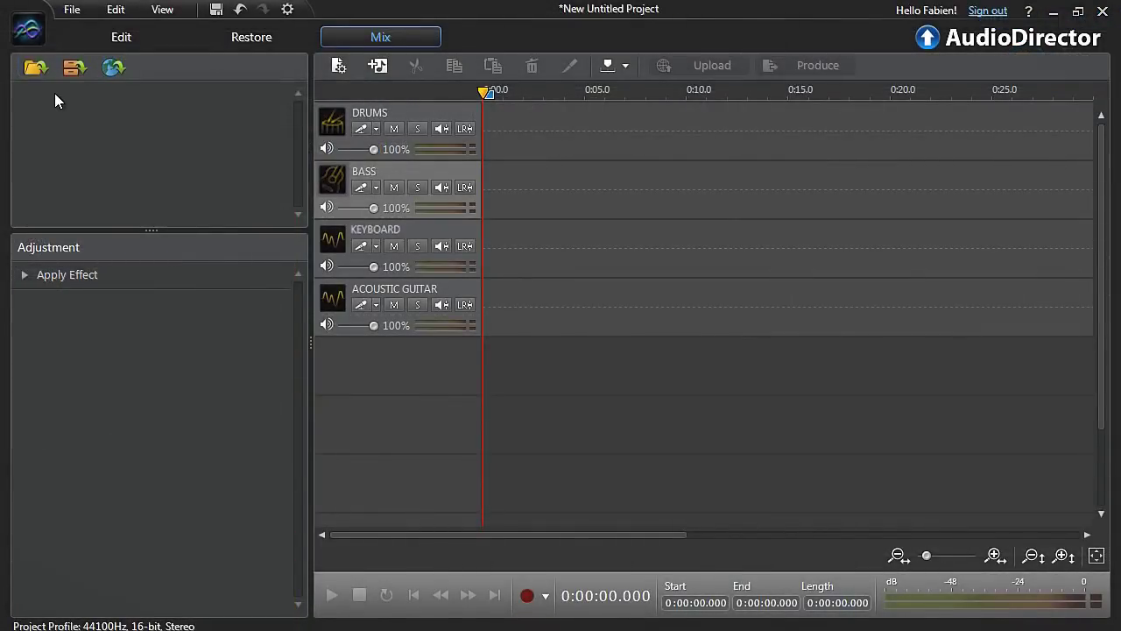
# - Import the BASS-SOUNDTRACK and DRUMS-SOUND-TRACK files from the PRERECORDED-AUDIO folder
pyautogui.click(42, 74)
pyautogui.click(234, 127)
pyautogui.keyDown('ctrl'); pyautogui.click(237, 140); pyautogui.keyUp('ctrl')
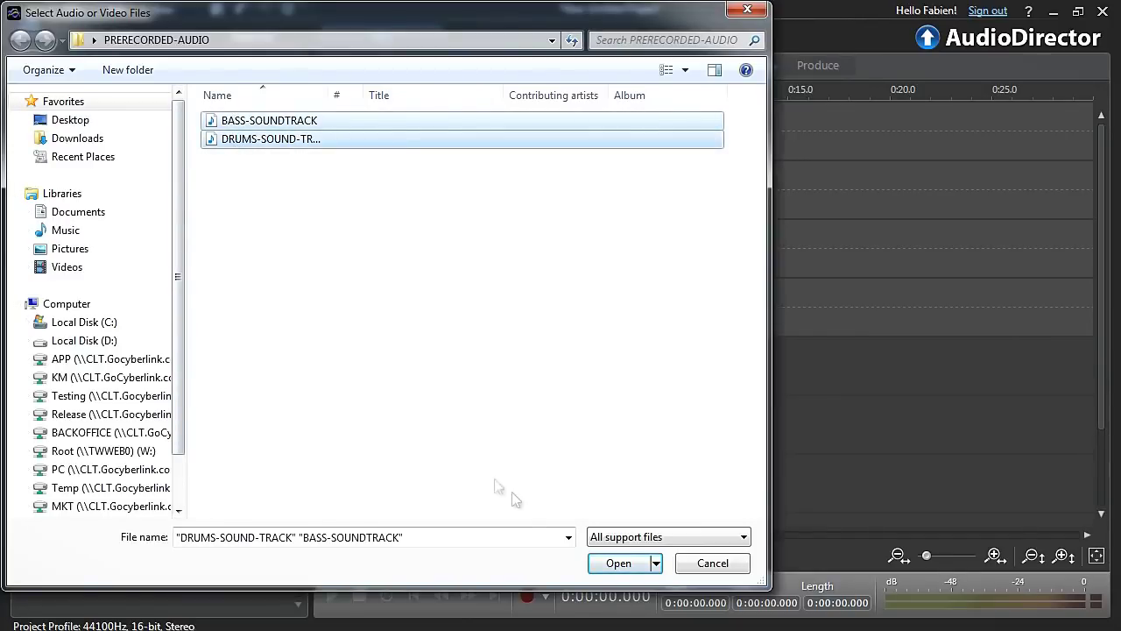
pyautogui.click(617, 563)
# - Place the drums clip on the DRUMS track and the bass clip on the BASS track, both starting at 0:00
pyautogui.moveTo(139, 95); pyautogui.dragTo(492, 146)
pyautogui.moveTo(167, 117); pyautogui.dragTo(488, 193)
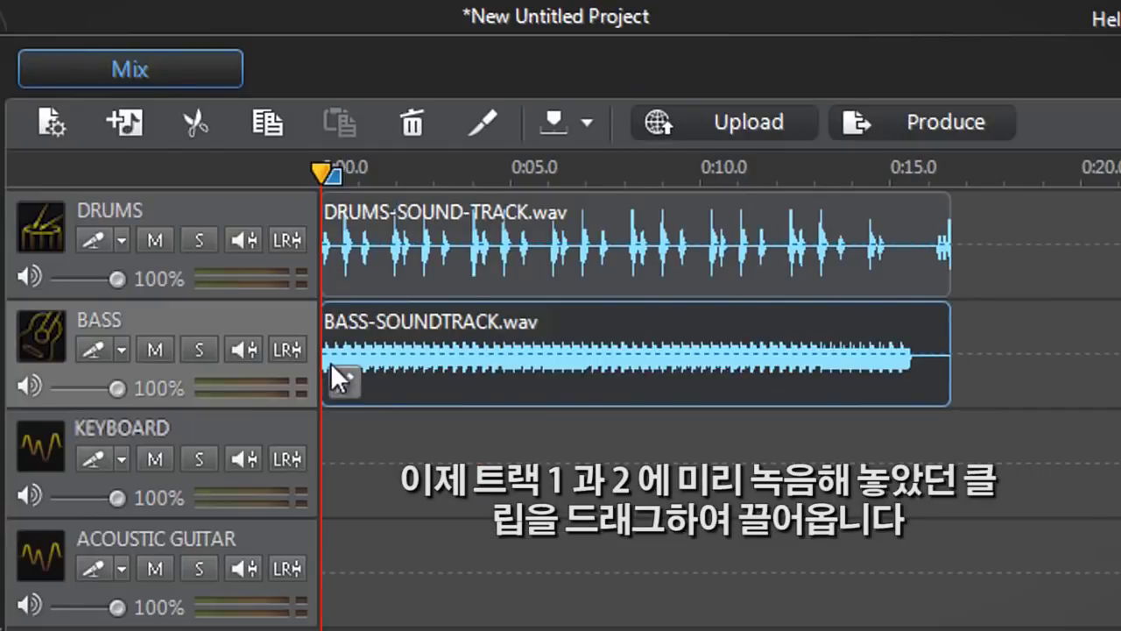
pyautogui.moveTo(331, 363); pyautogui.dragTo(330, 362)
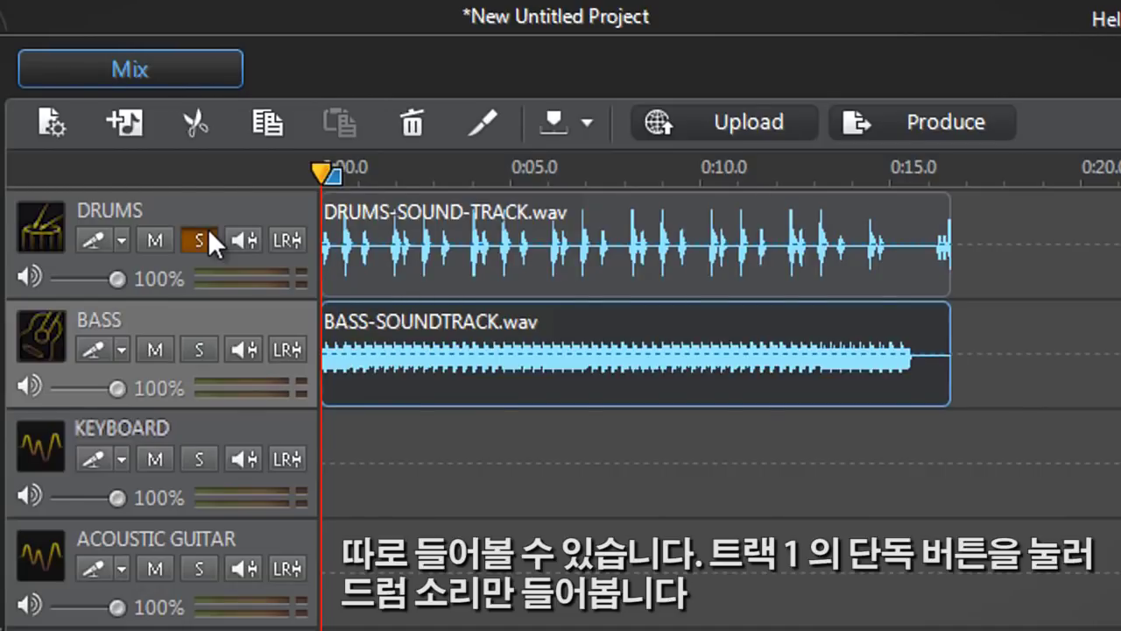
# - Listen to the soloed DRUMS track, stop playback and turn its solo off
pyautogui.press('space')
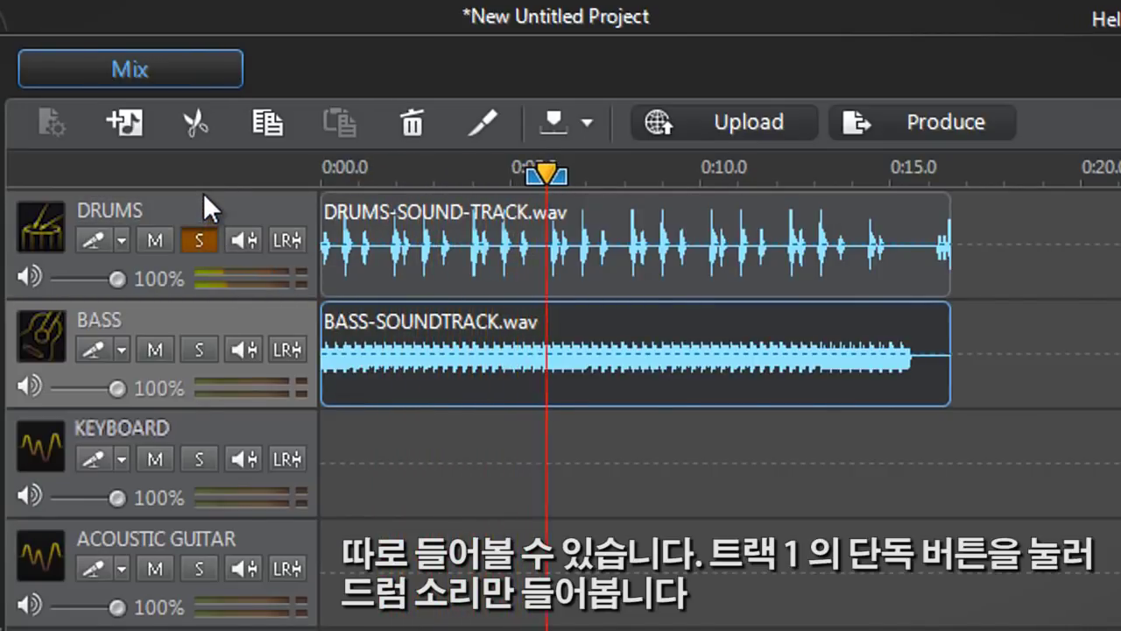
pyautogui.press('space')
pyautogui.click(192, 234)
# - Mute the DRUMS track and listen to the BASS track alone
pyautogui.click(156, 238)
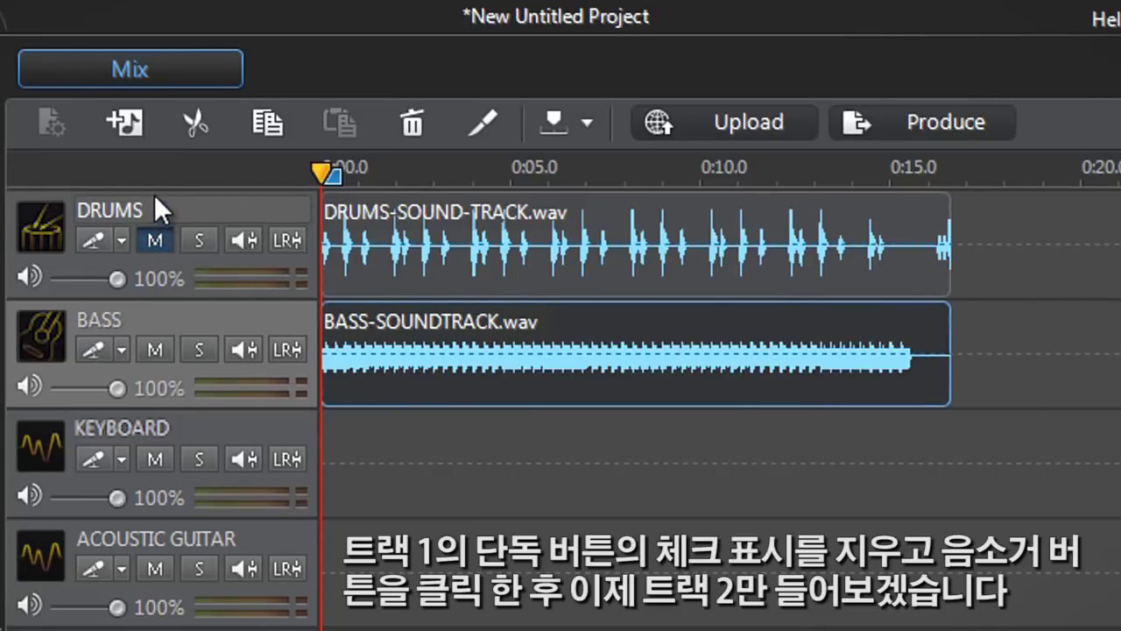
pyautogui.press('space')
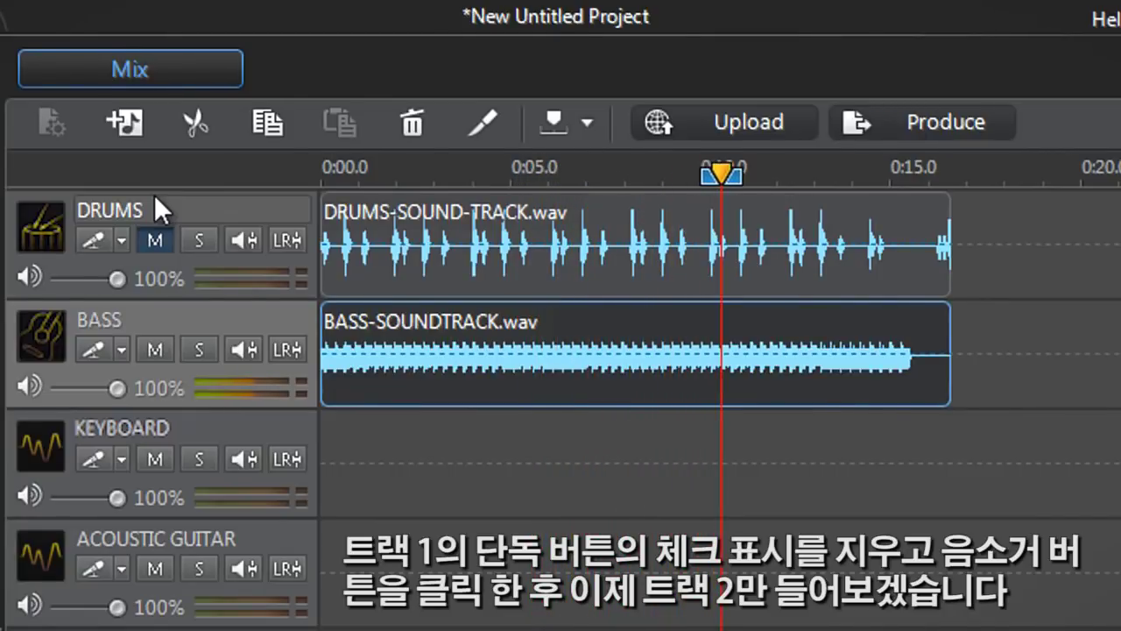
pyautogui.press('space')
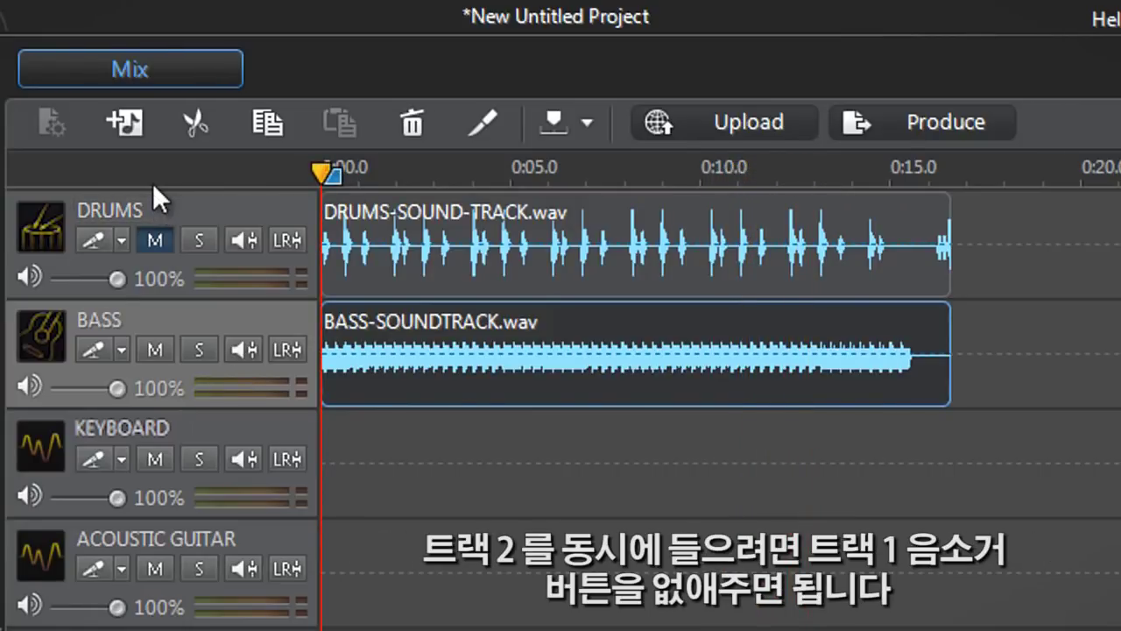
# - Unmute the DRUMS track and play the drums and bass together
pyautogui.click(152, 235)
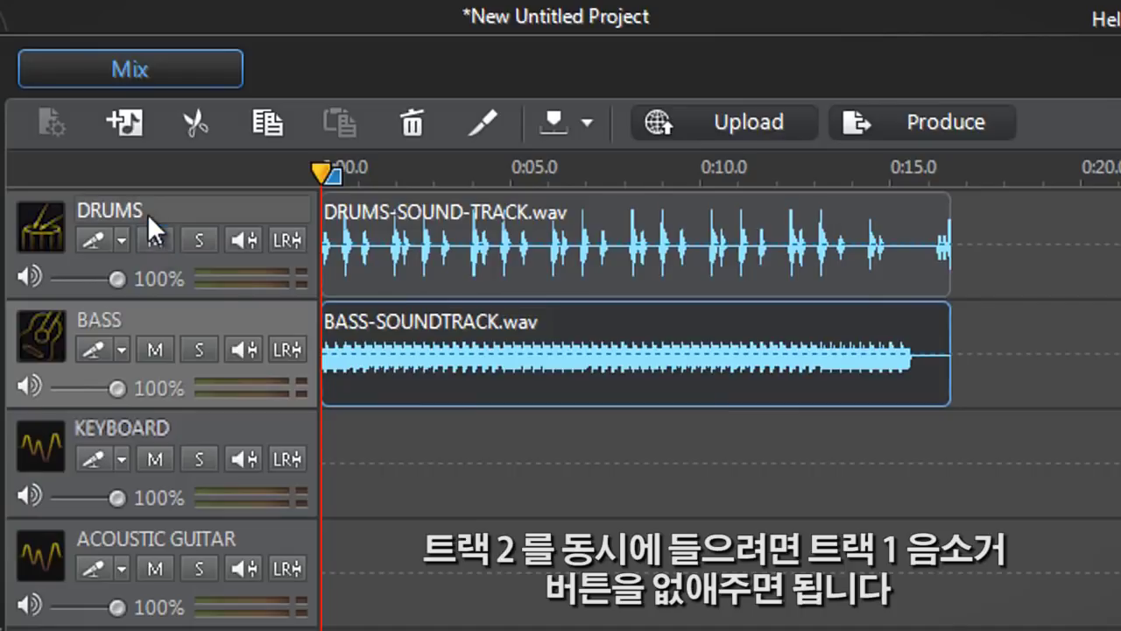
pyautogui.press('space')
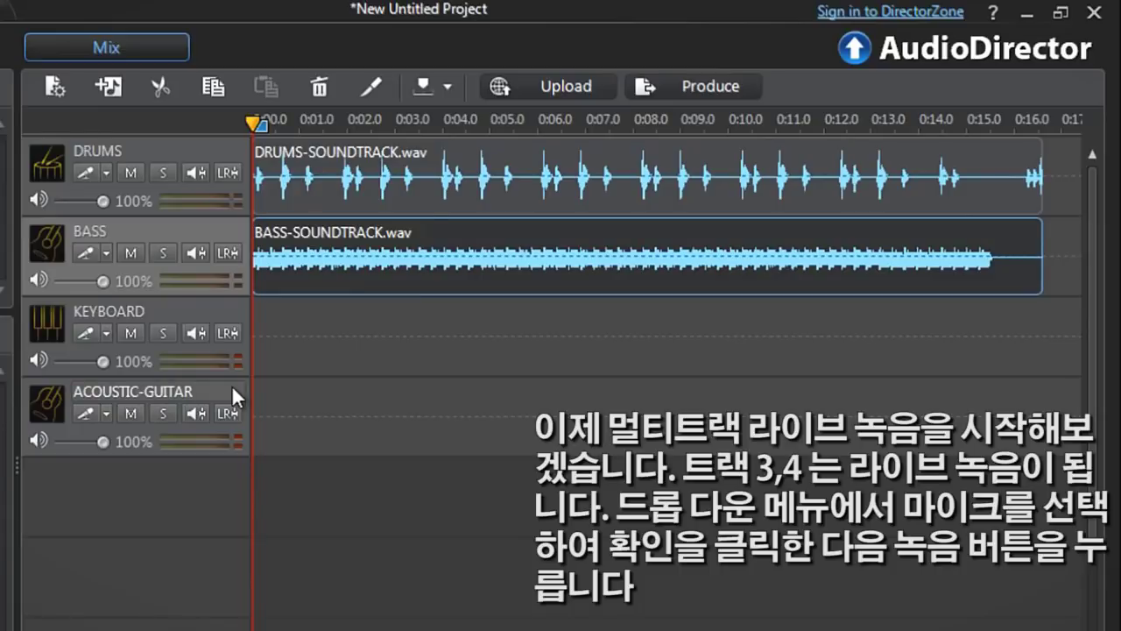
# - Set the KEYBOARD track's recording input to Stereo: Microphone (Cirrus Logic CS4206A (AB 29)) and arm the KEYBOARD and ACOUSTIC-GUITAR tracks for recording
pyautogui.click(106, 334)
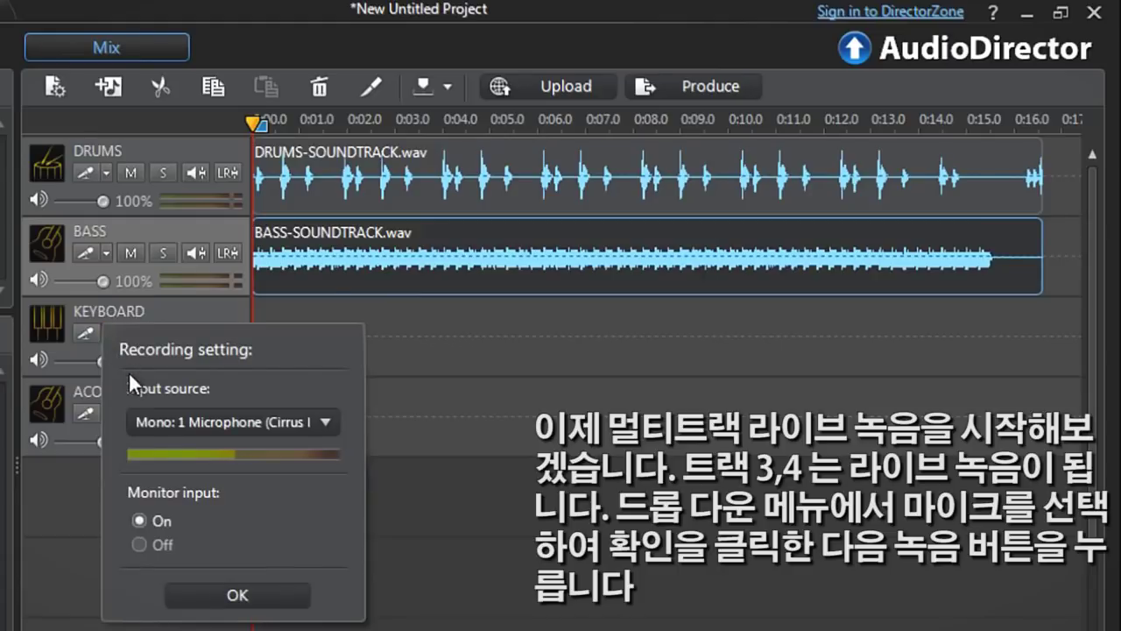
pyautogui.click(143, 418)
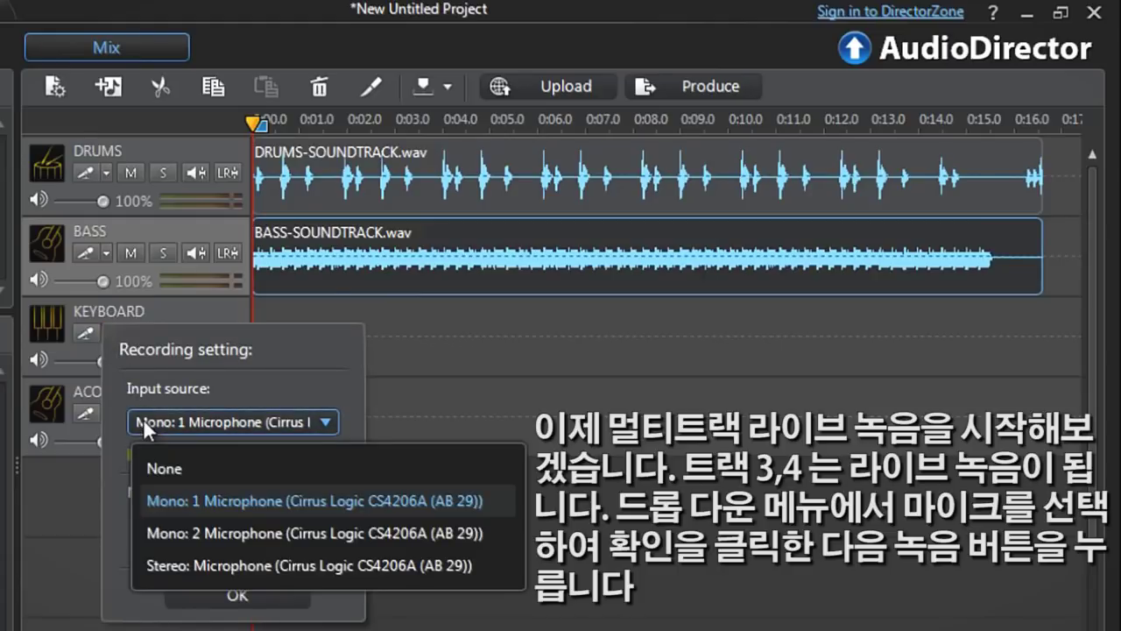
pyautogui.click(172, 565)
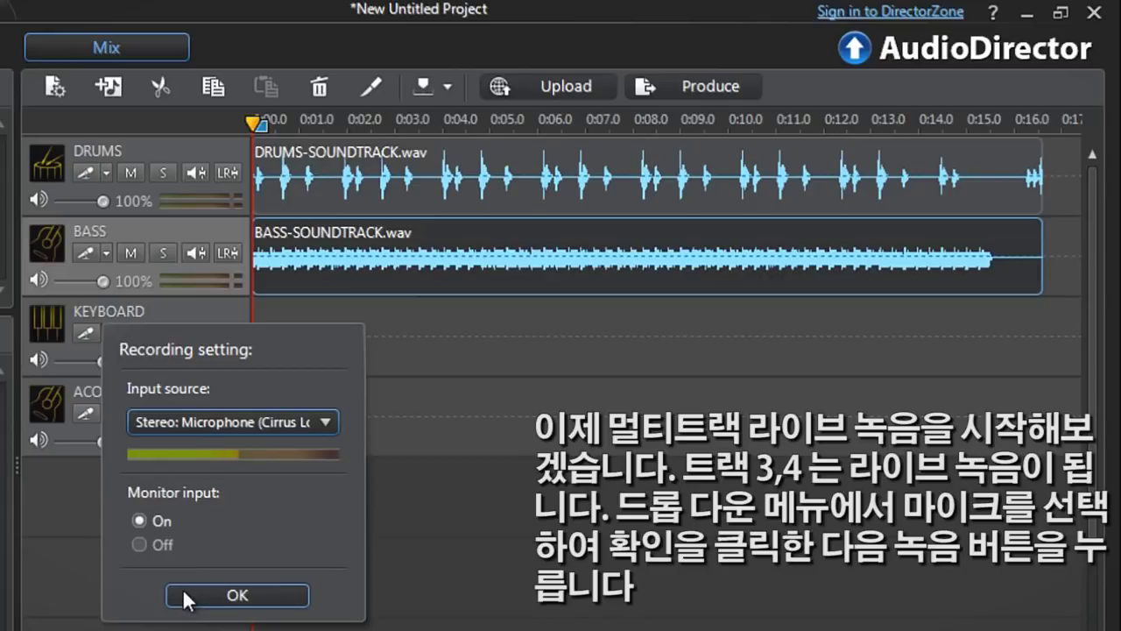
pyautogui.click(186, 596)
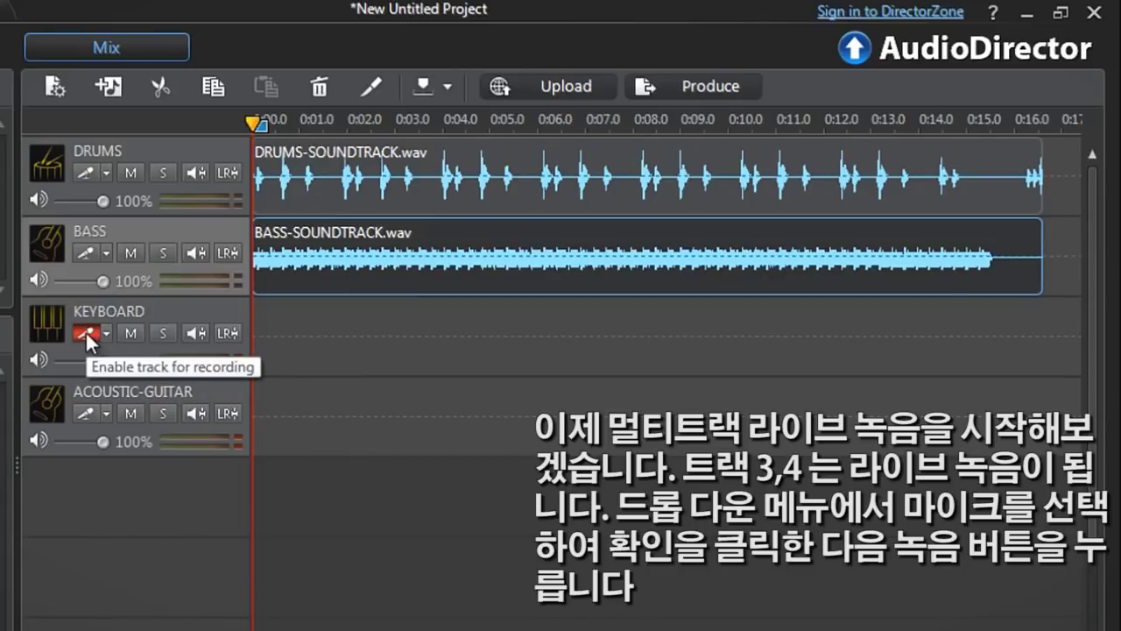
pyautogui.click(85, 413)
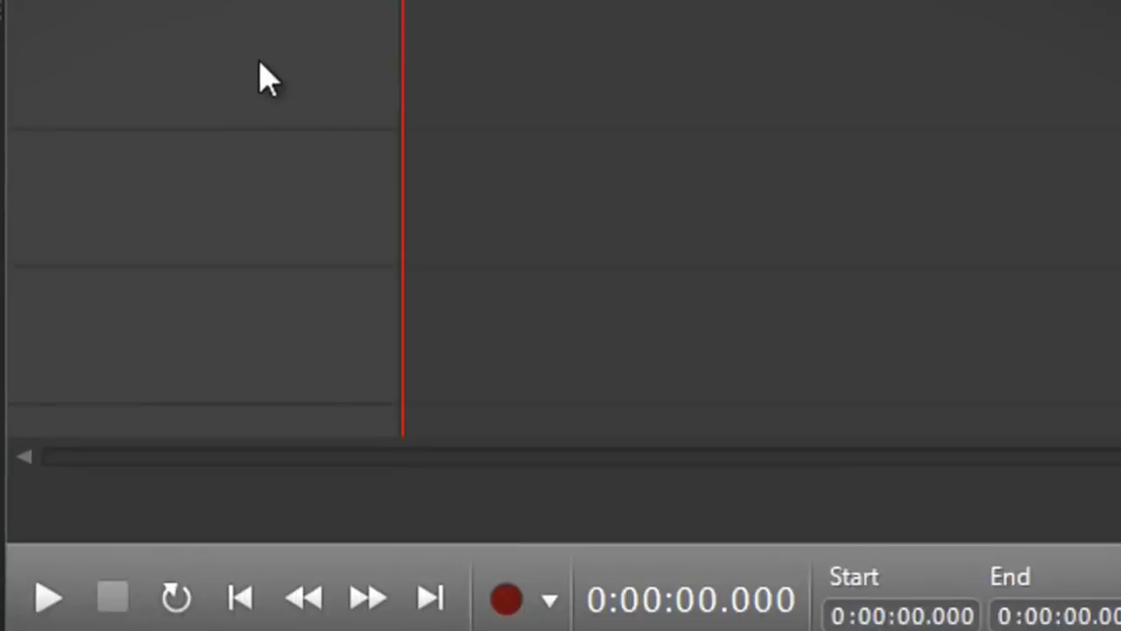
# - Set the recording countdown timer to 5 seconds
pyautogui.click(576, 574)
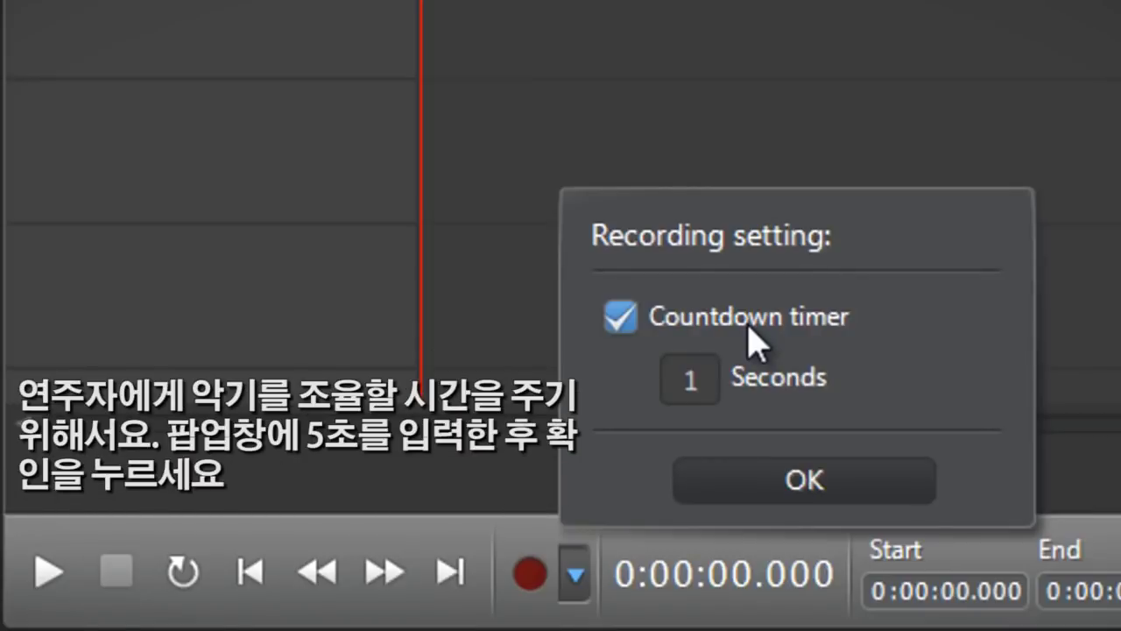
pyautogui.doubleClick(710, 378)
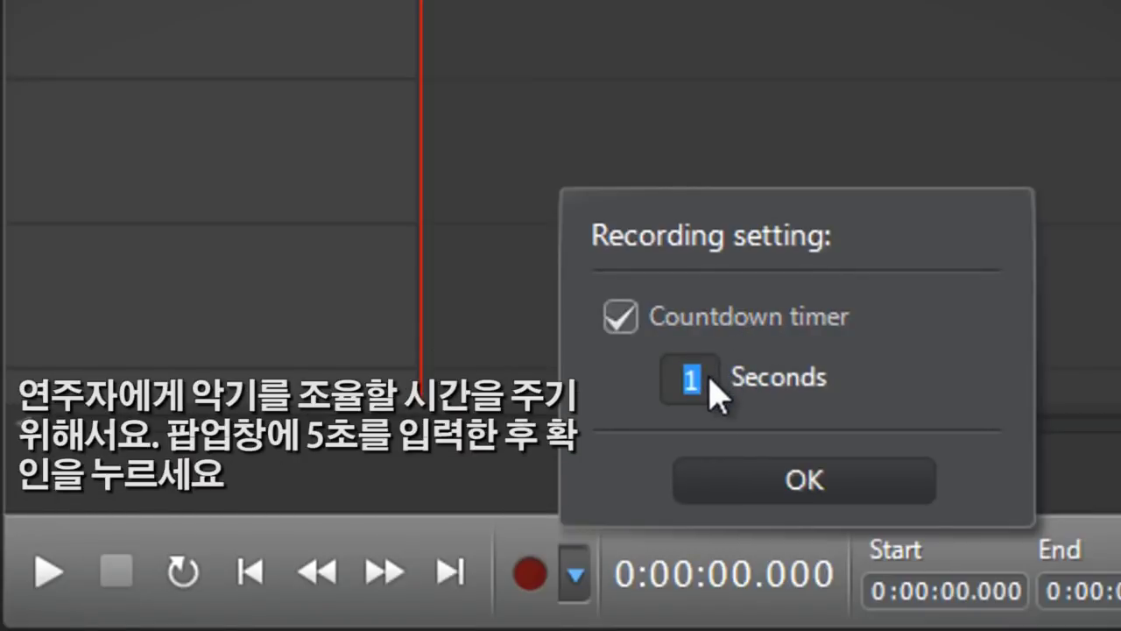
pyautogui.write('5')
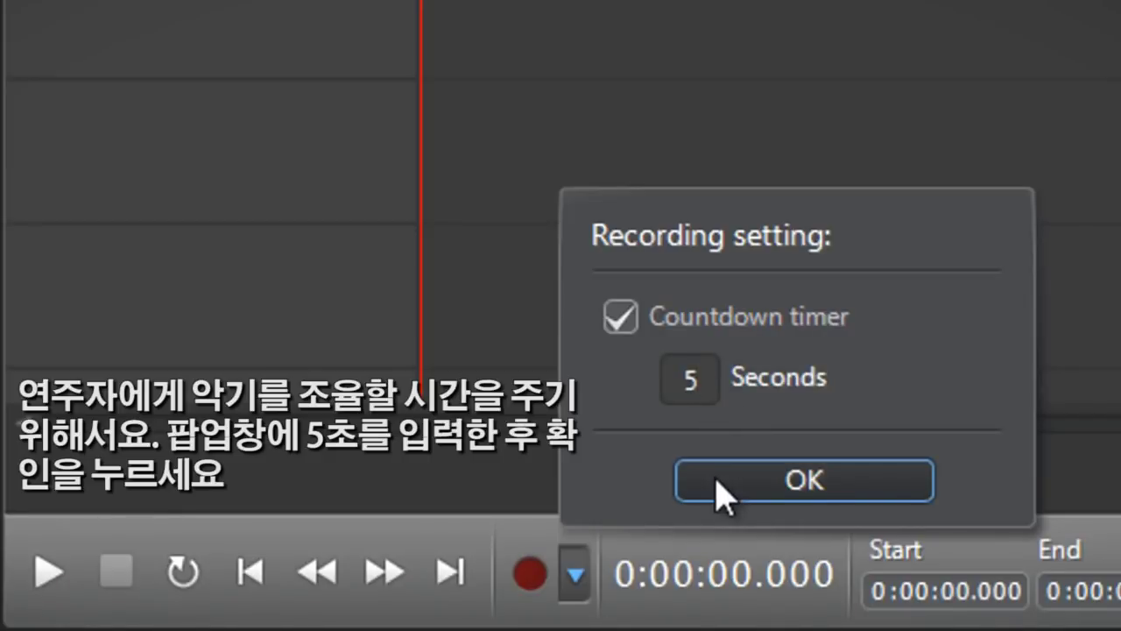
pyautogui.click(724, 495)
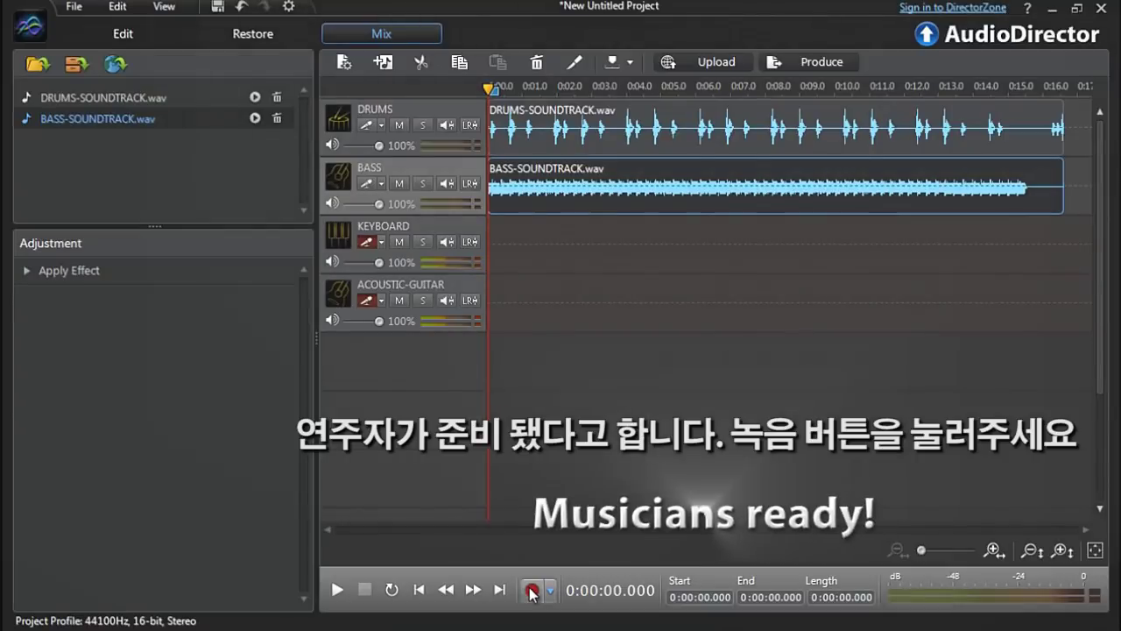
# - Record live audio on the armed KEYBOARD and ACOUSTIC-GUITAR tracks, stop, and start recording with the five live tracks from KEYBOARD to VOCALS armed
pyautogui.click(531, 592)
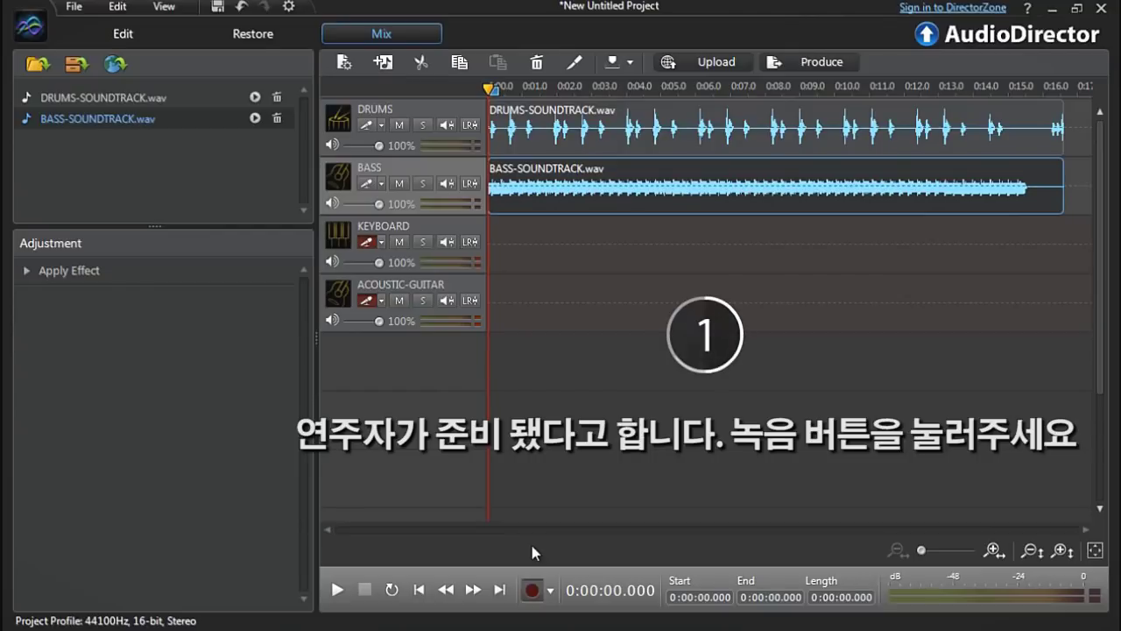
pyautogui.hotkey('ctrl', 'r')
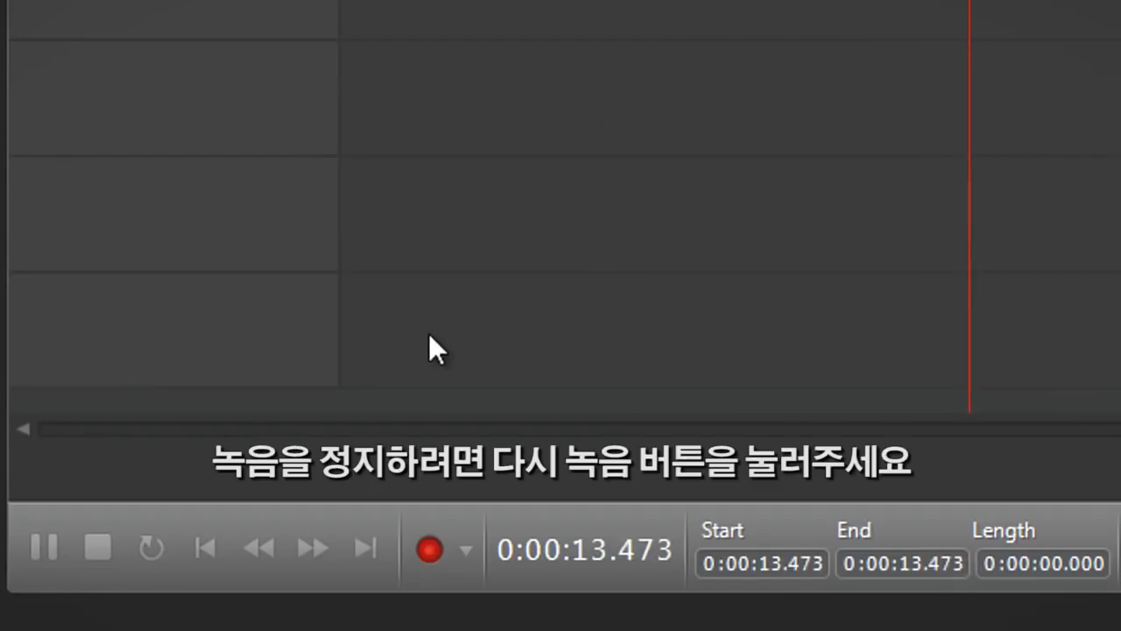
pyautogui.click(434, 543)
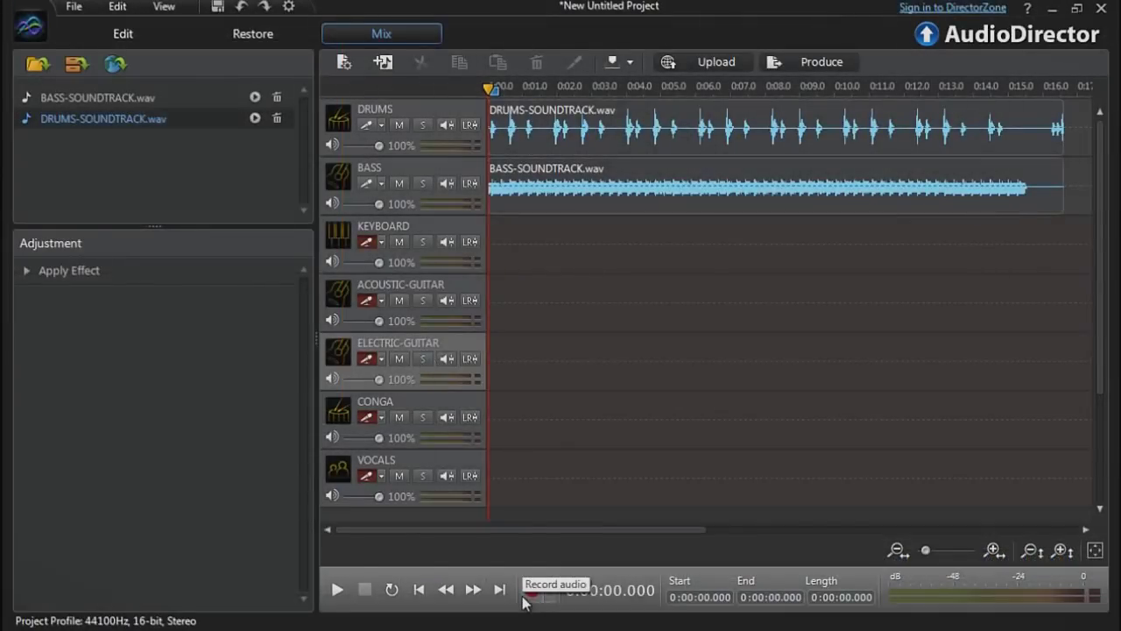
pyautogui.click(526, 596)
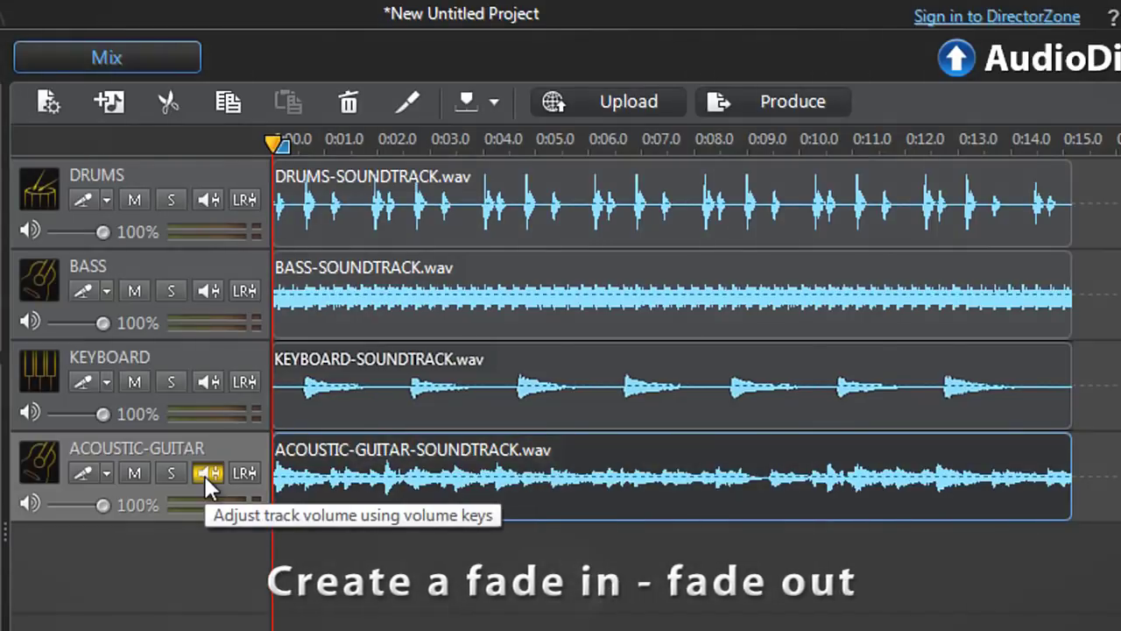
# - Enable volume keyframes on the ACOUSTIC-GUITAR track and shape a short fade-in at the clip's start and a short fade-out at its end
pyautogui.click(206, 474)
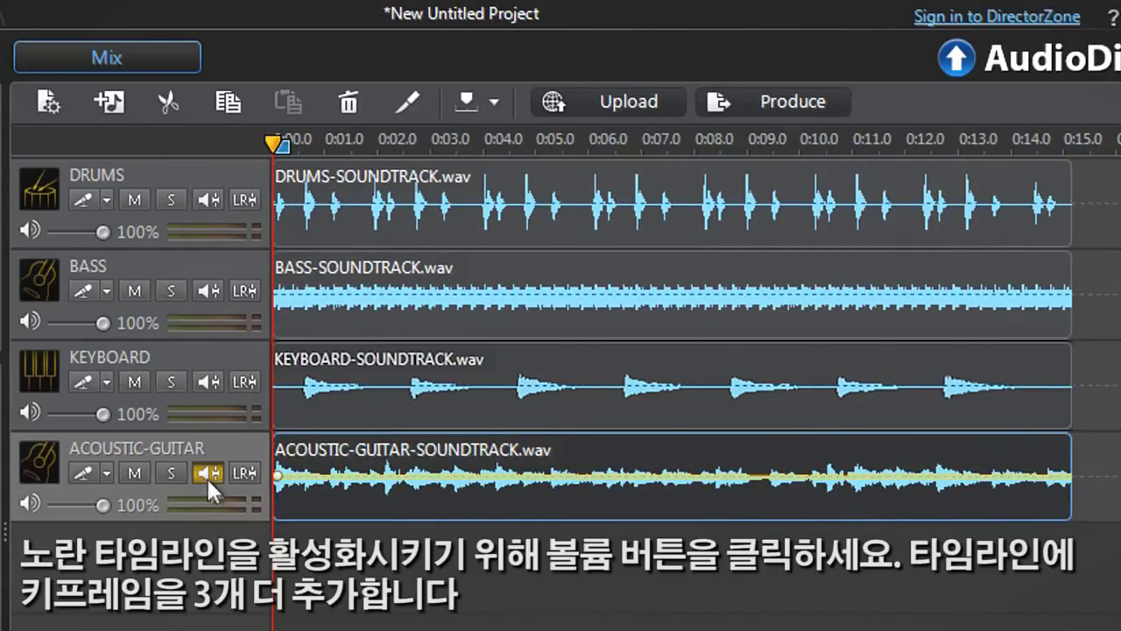
pyautogui.click(318, 476)
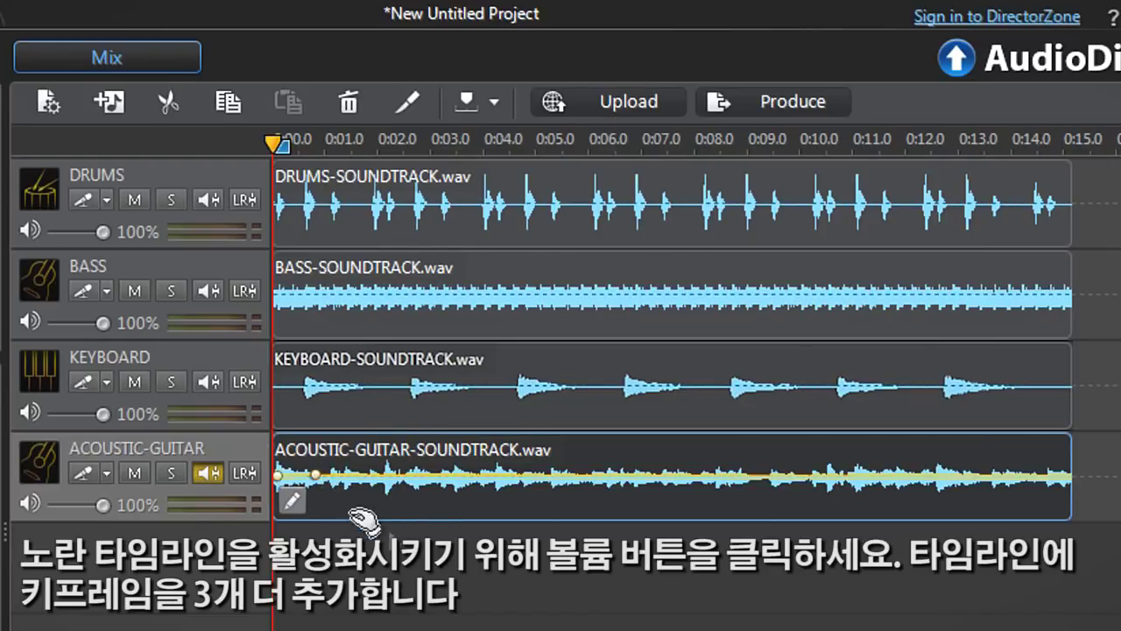
pyautogui.click(1036, 479)
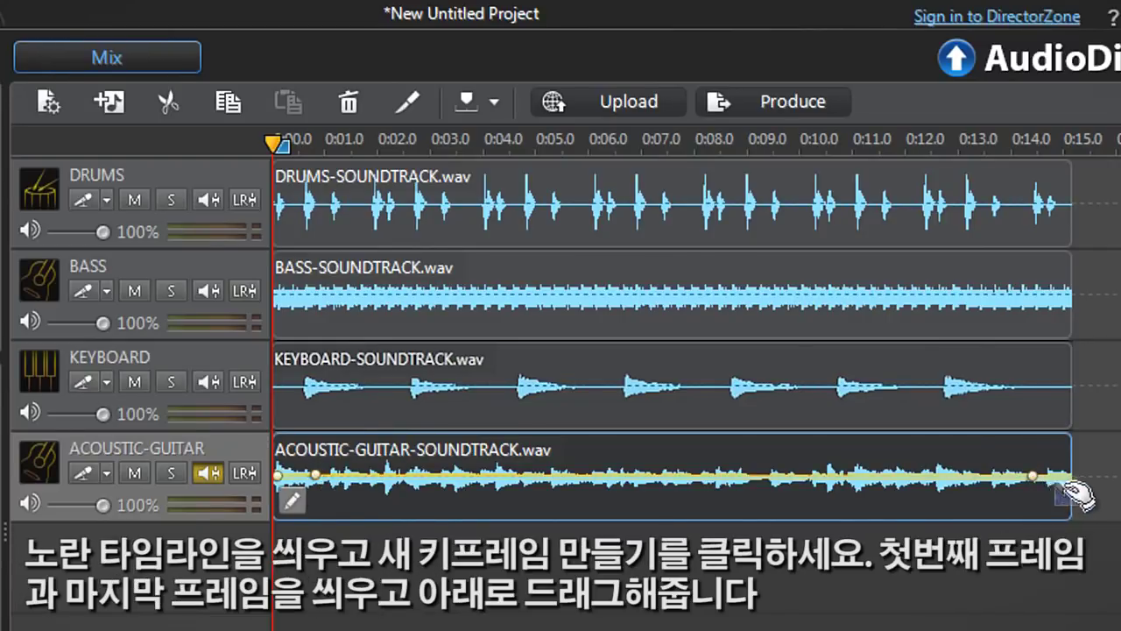
pyautogui.moveTo(1071, 478); pyautogui.dragTo(1070, 532)
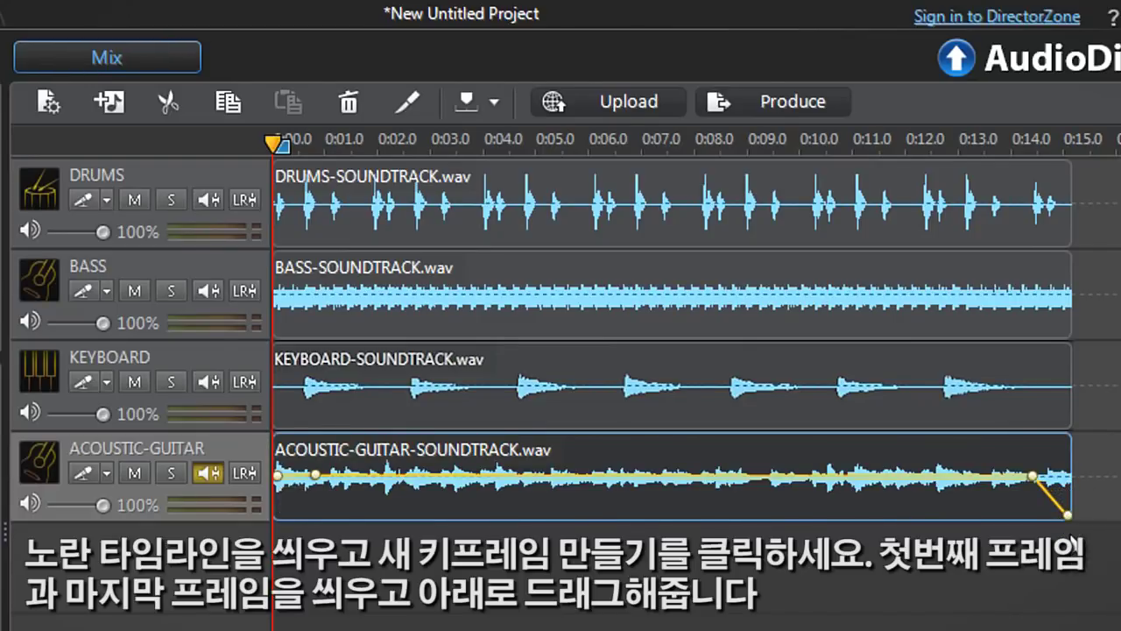
pyautogui.moveTo(277, 476); pyautogui.dragTo(261, 522)
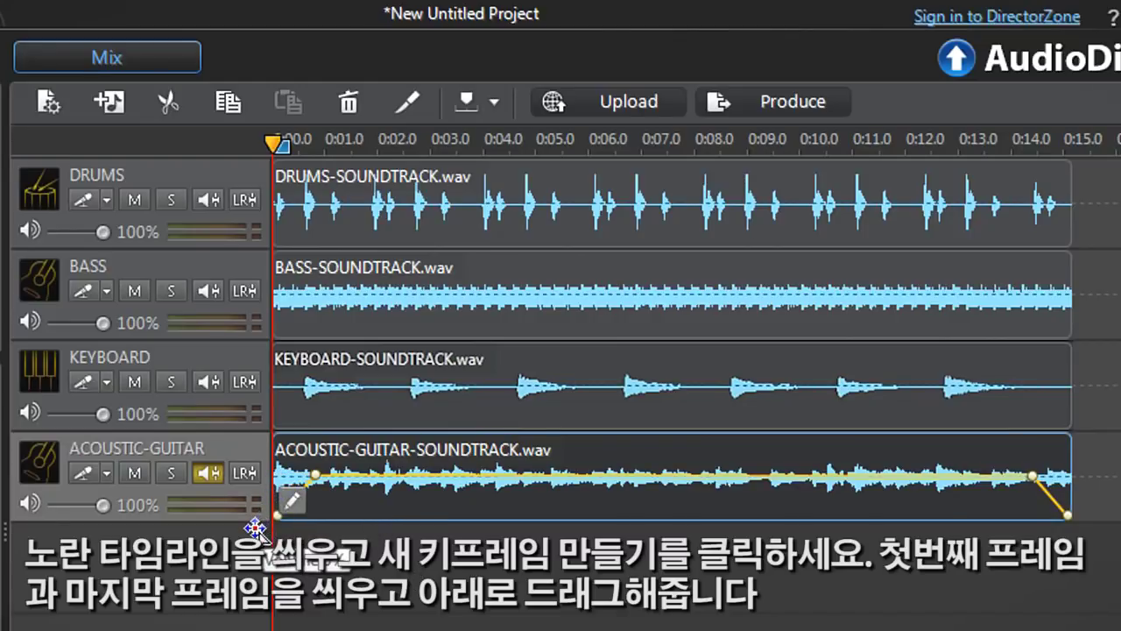
# - Add an extra volume keyframe near the 10-second mark of the ACOUSTIC-GUITAR clip and remove that keyframe again
pyautogui.click(798, 477)
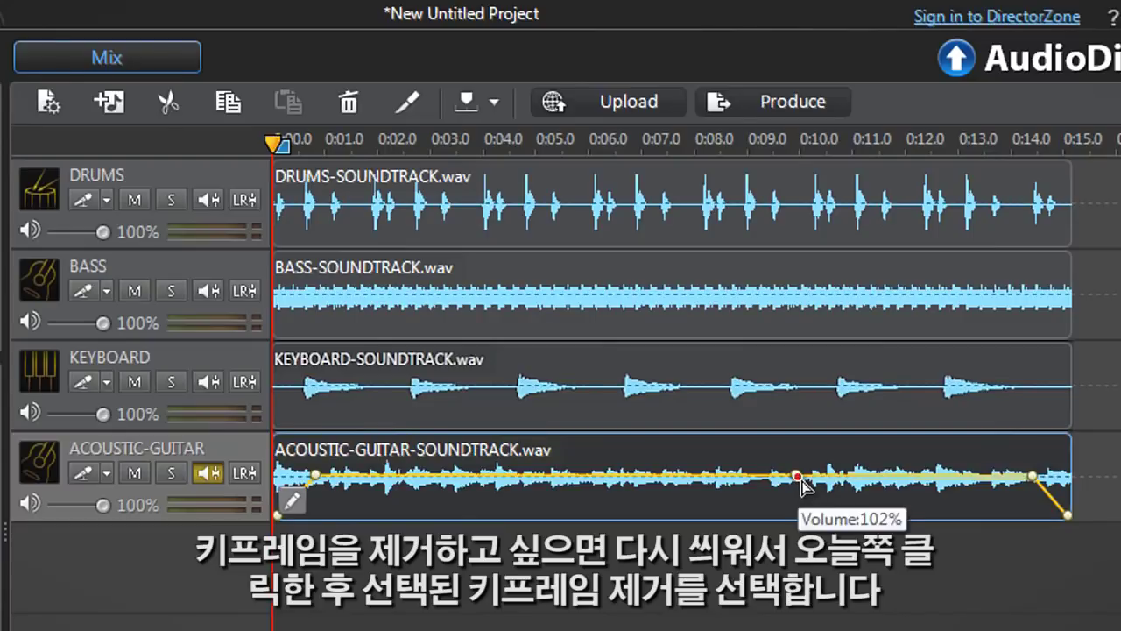
pyautogui.rightClick(800, 477)
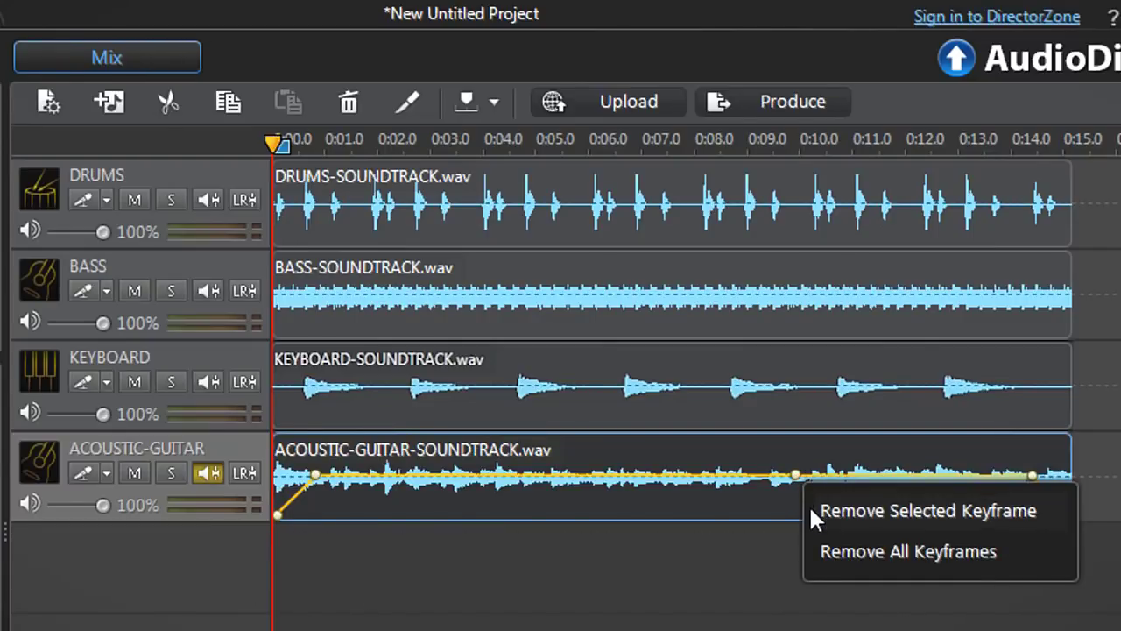
pyautogui.click(809, 506)
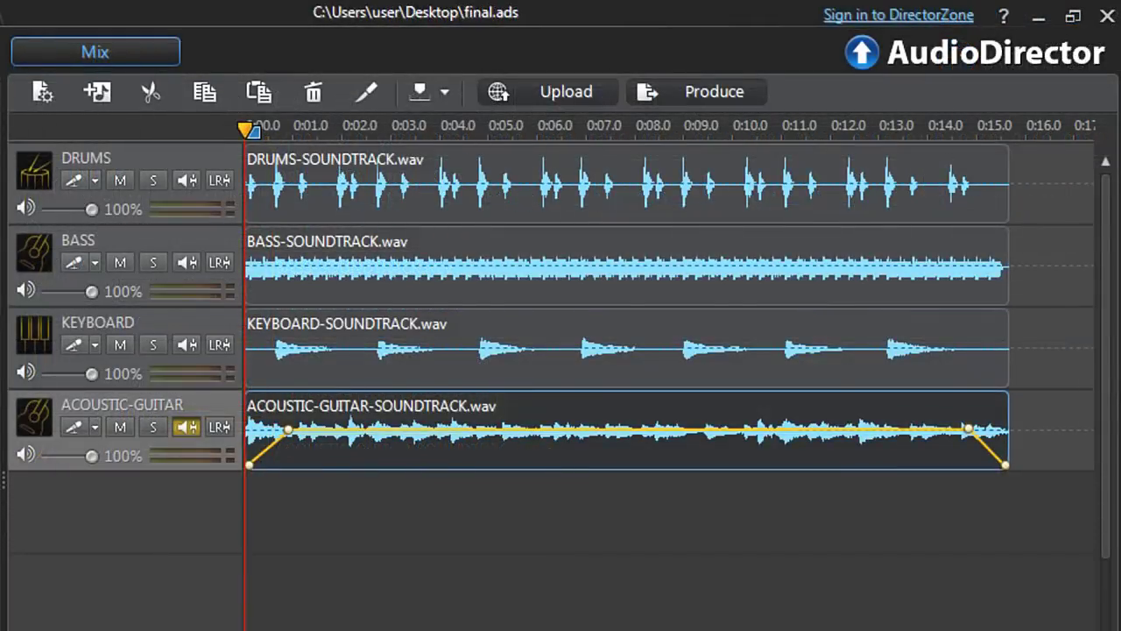
# - Play the finished four-track mix from the beginning to hear the guitar fades
pyautogui.press('space')
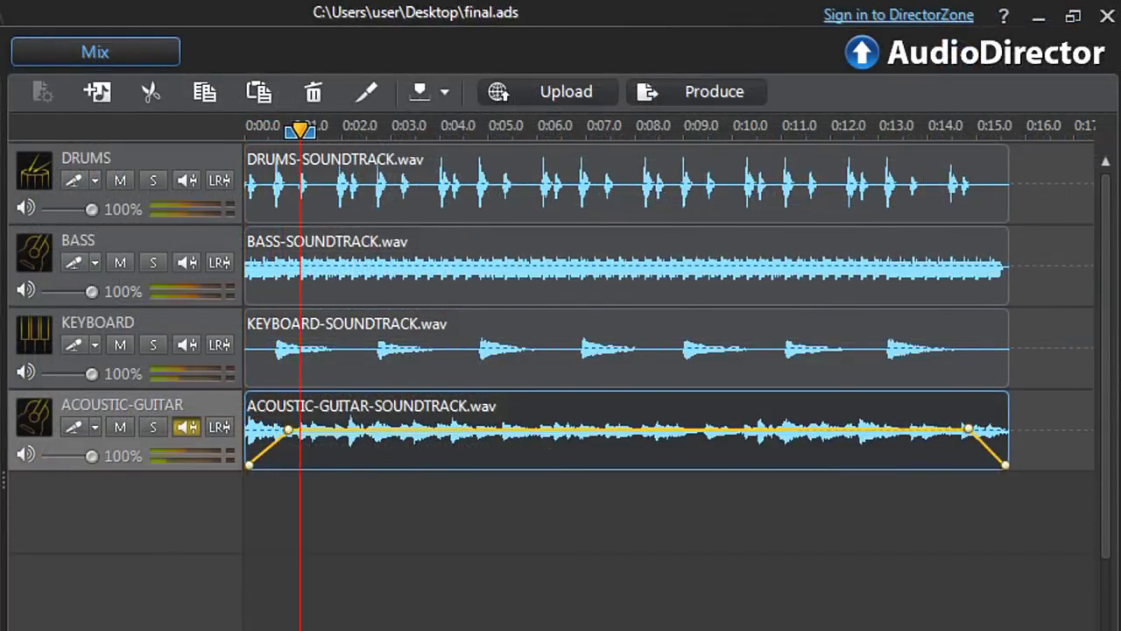